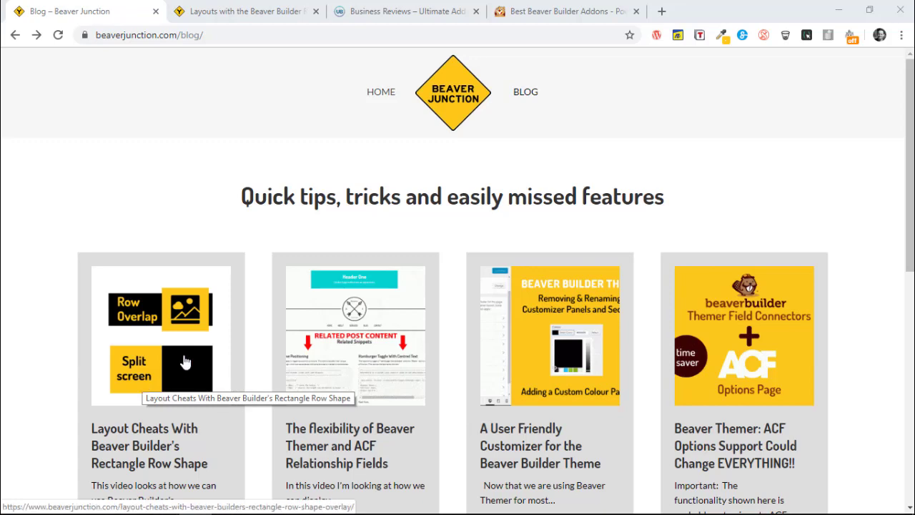
Look through the review skin examples on the Ultimate Addons Business Reviews page
click(383, 11)
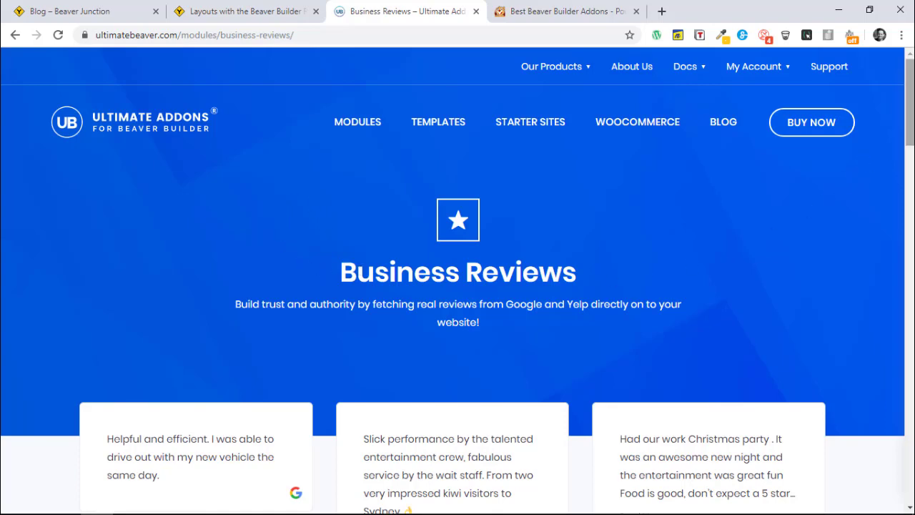
scroll(905, 146, down, 6)
scroll(457, 286, down, 4)
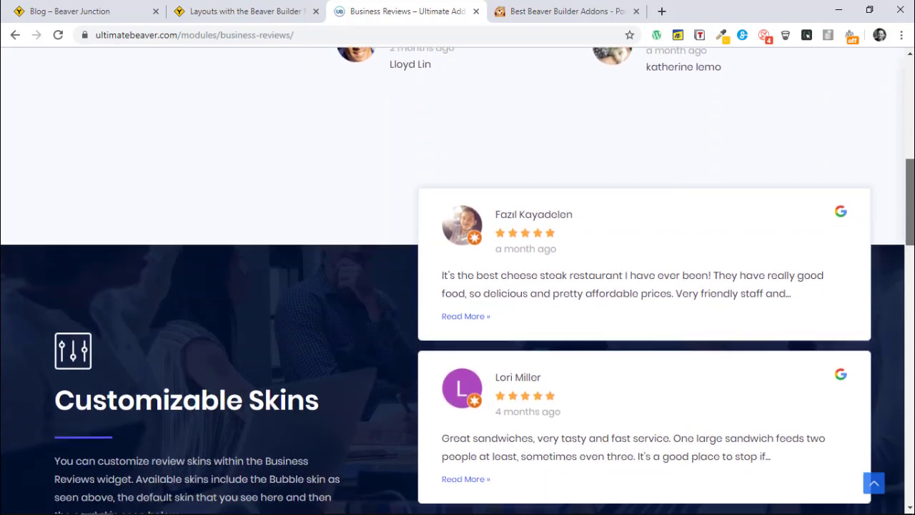
scroll(458, 286, up, 1)
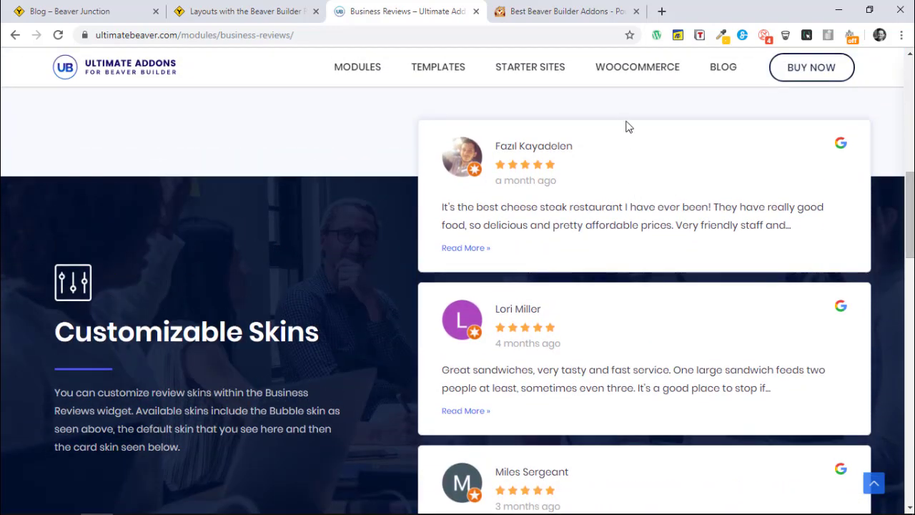
drag(906, 216, 902, 115)
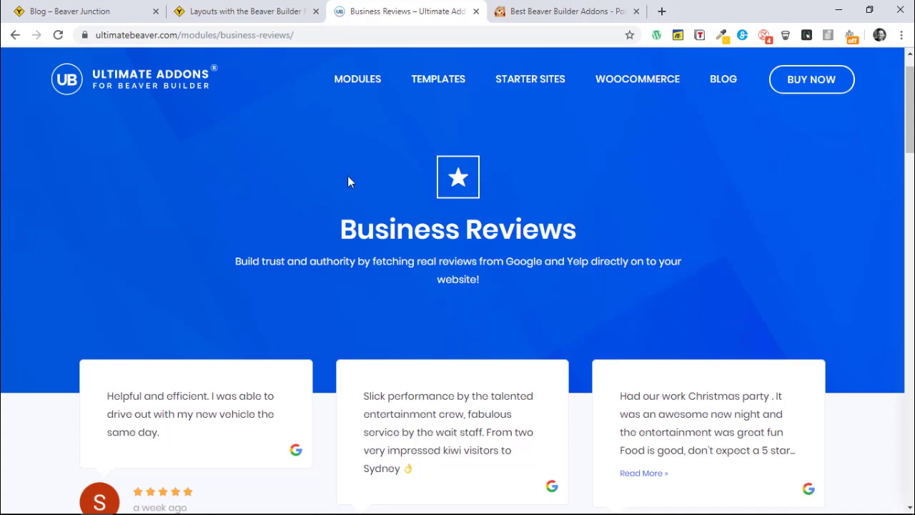
On the rectangle row shape layout page, inspect the dark Negative Margin column's advanced spacing settings and close them without saving
click(245, 18)
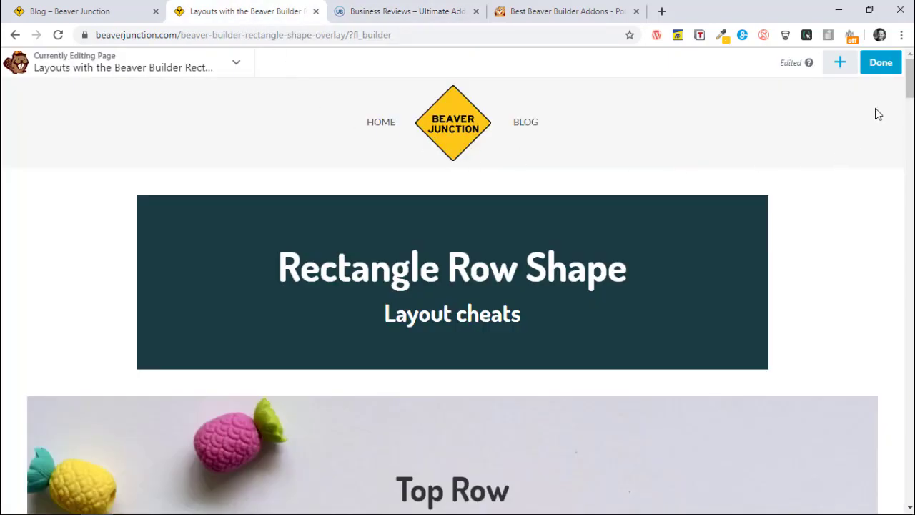
drag(911, 96, 910, 132)
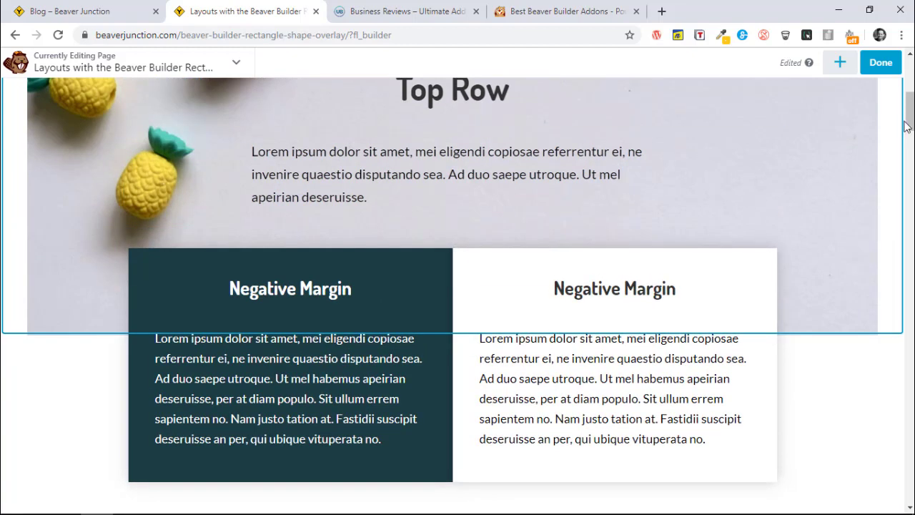
drag(908, 125, 909, 118)
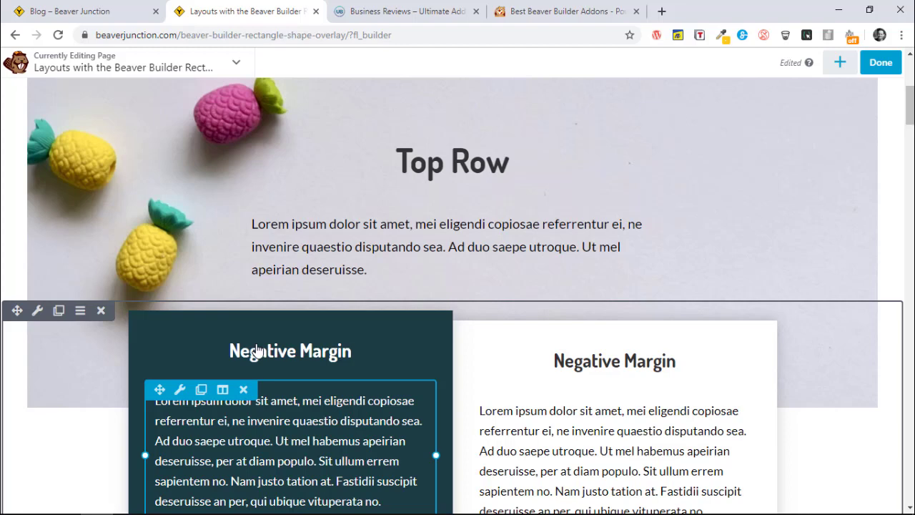
mouse_move(221, 337)
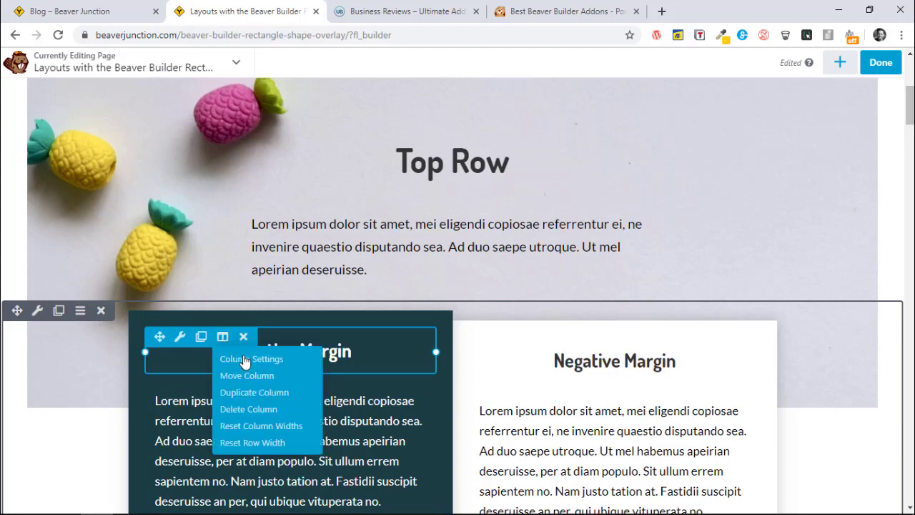
click(244, 359)
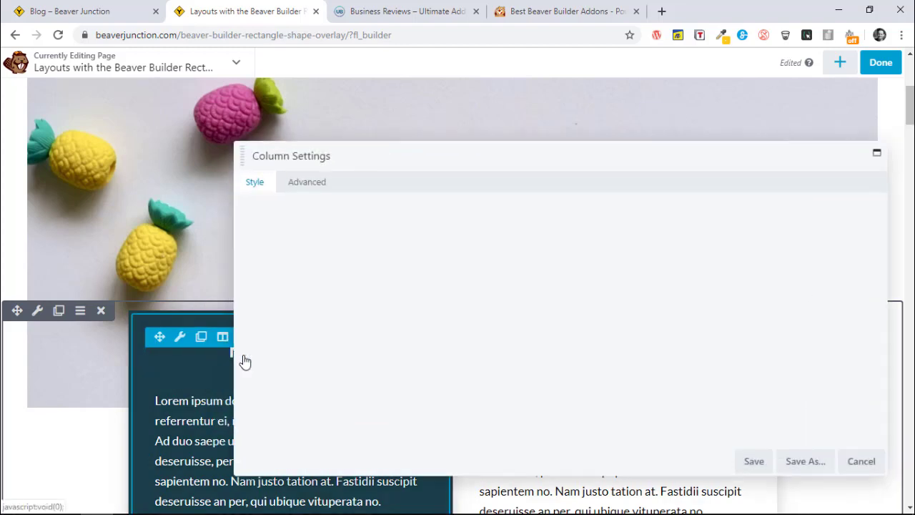
click(304, 183)
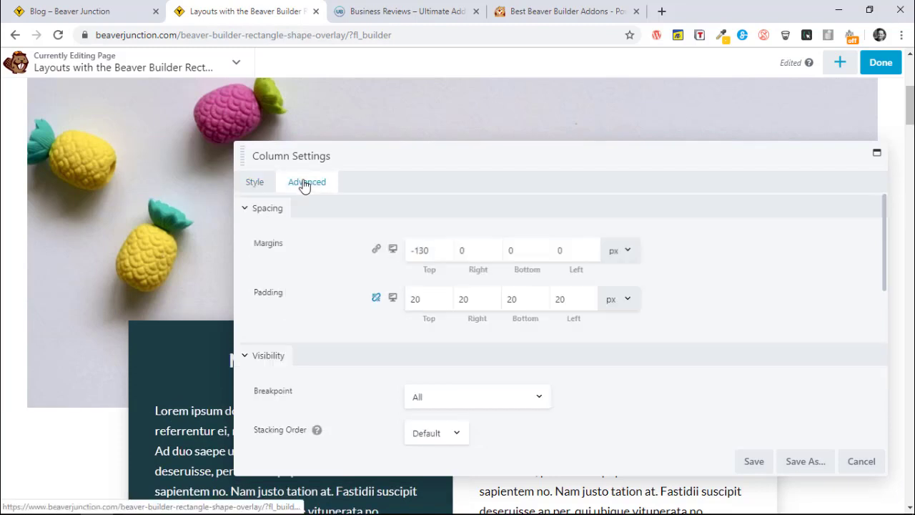
click(437, 256)
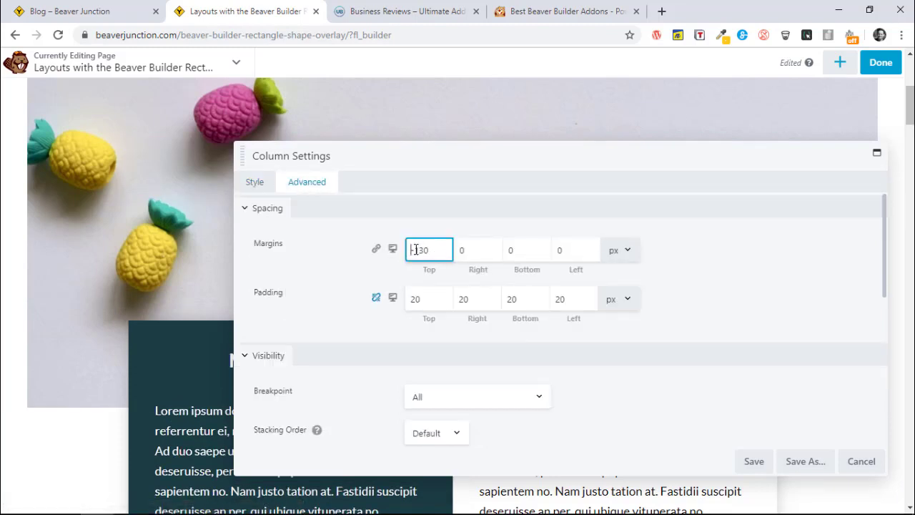
click(863, 461)
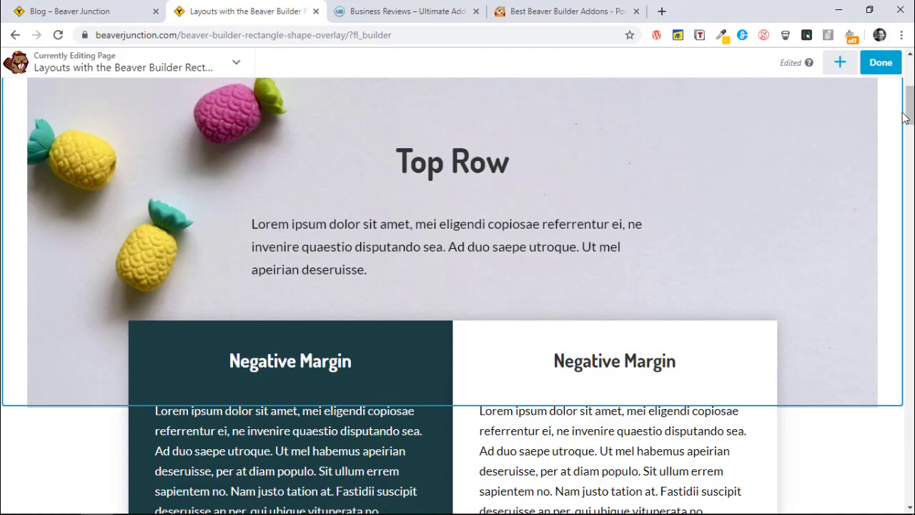
Examine the No Negative Margin overlap examples and the pictured row shape settings down to the second Middle Row layout
drag(910, 111, 909, 179)
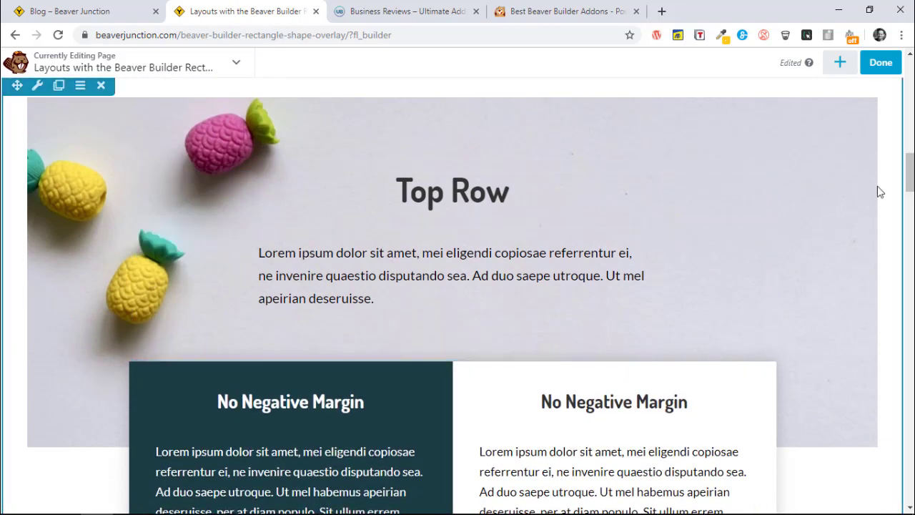
drag(910, 175, 910, 188)
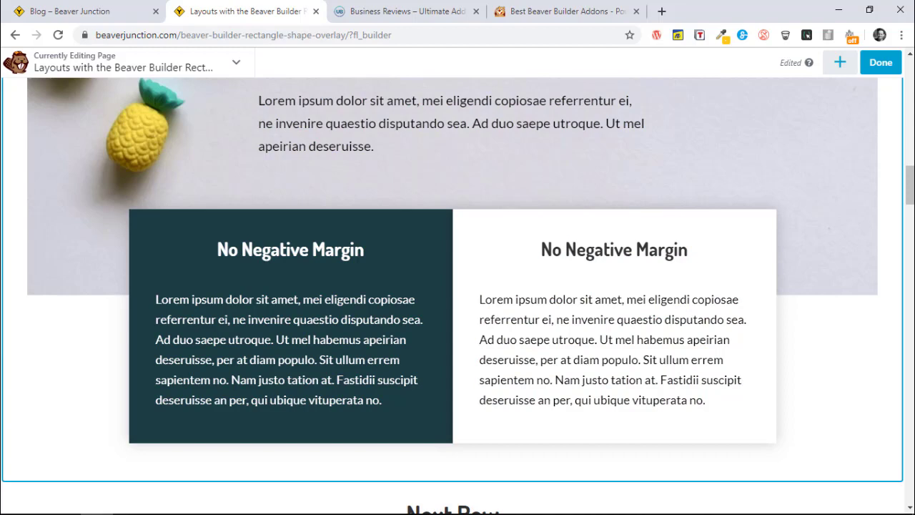
drag(910, 207, 910, 196)
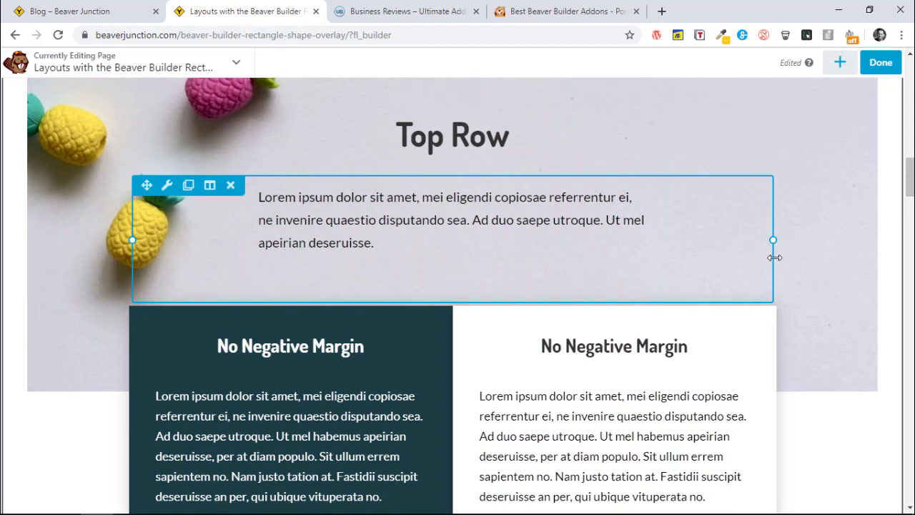
drag(911, 190, 910, 184)
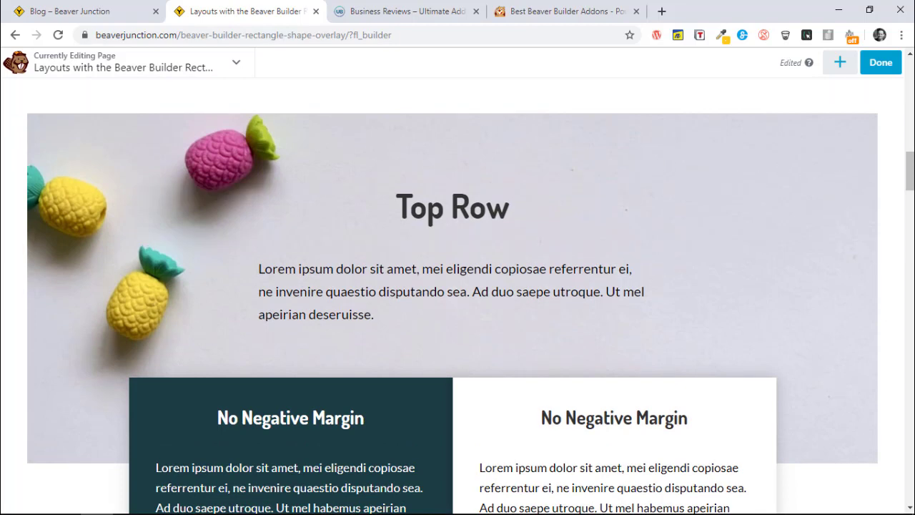
drag(910, 191, 911, 212)
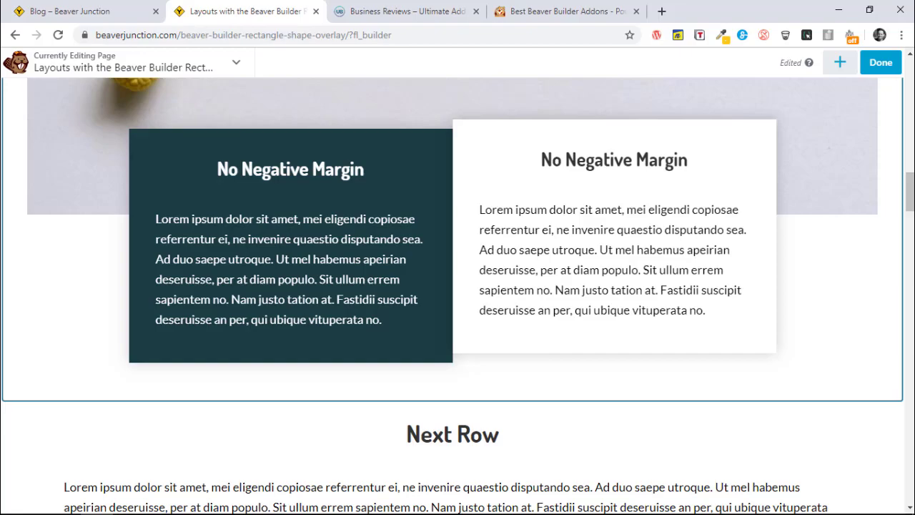
drag(910, 198, 911, 241)
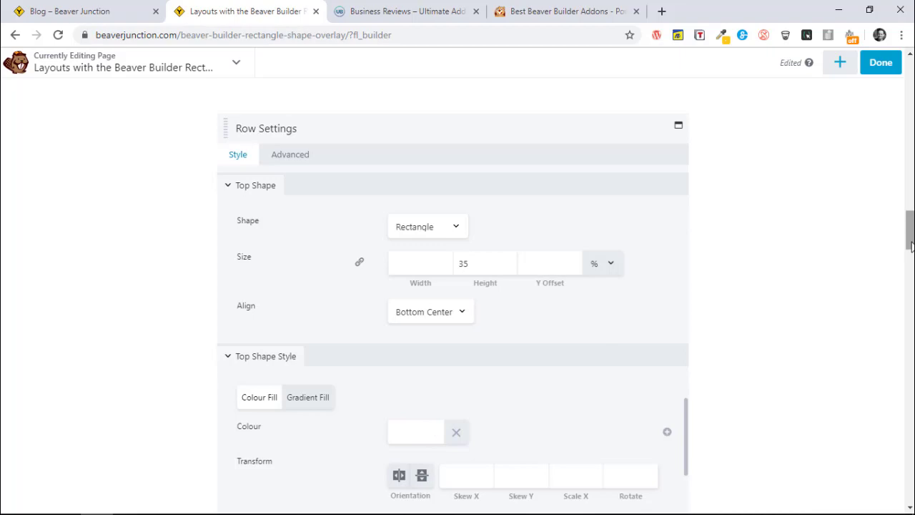
drag(910, 235, 911, 294)
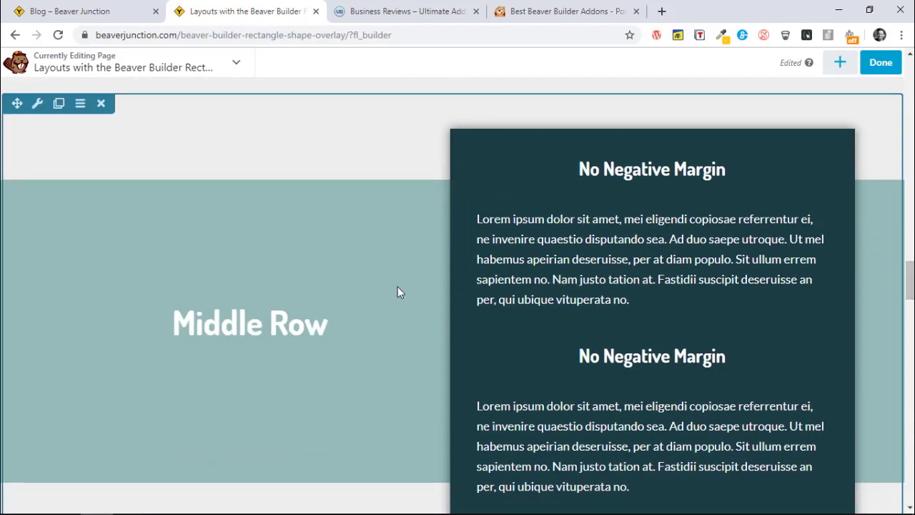
drag(911, 281, 911, 328)
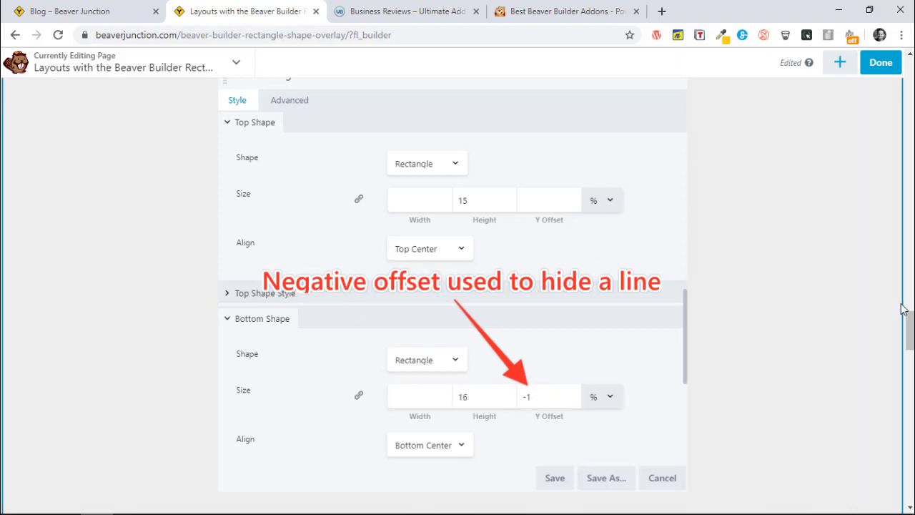
drag(910, 328, 912, 373)
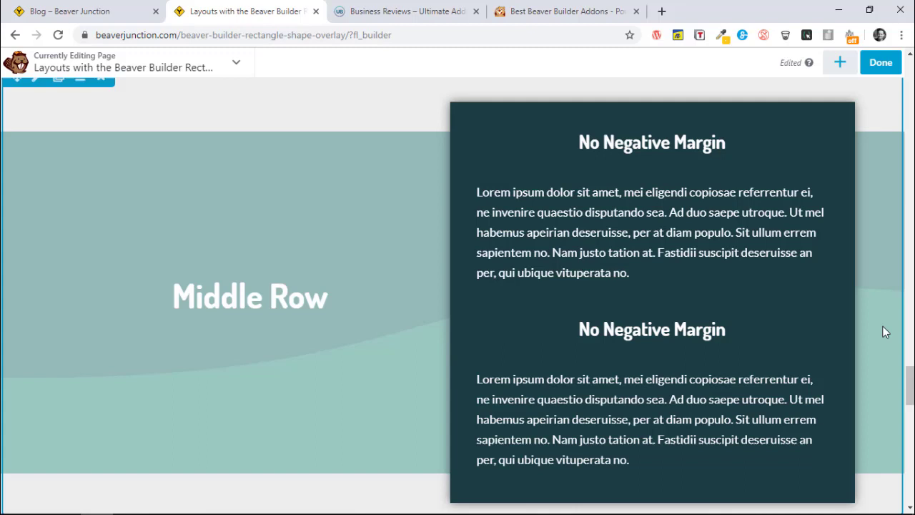
Open the row settings of the Top Row above the curved Middle Row and inspect its bottom shape and shape container options
scroll(911, 379, up, 3)
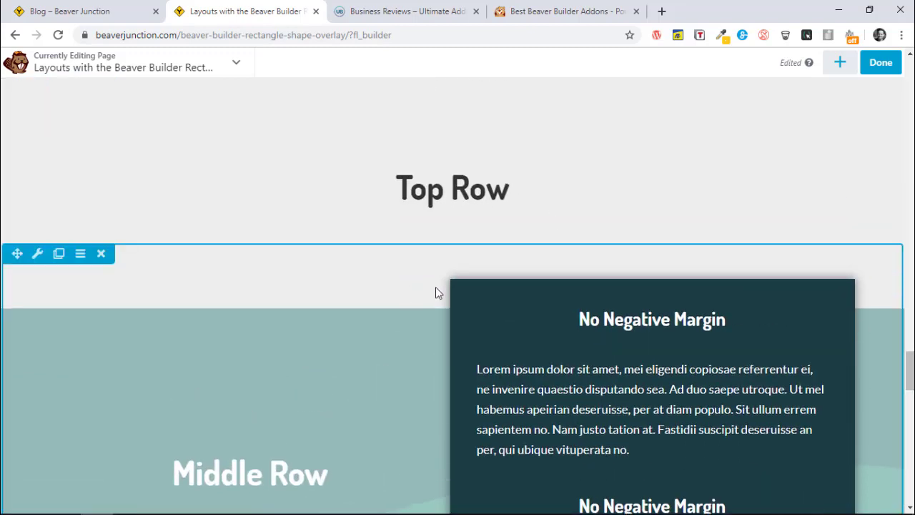
scroll(910, 353, up, 2)
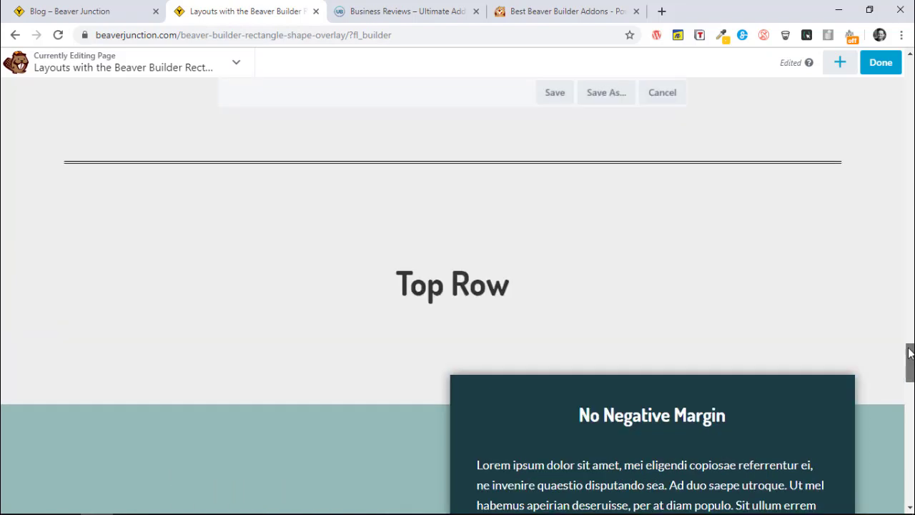
scroll(910, 352, up, 1)
scroll(901, 351, down, 2)
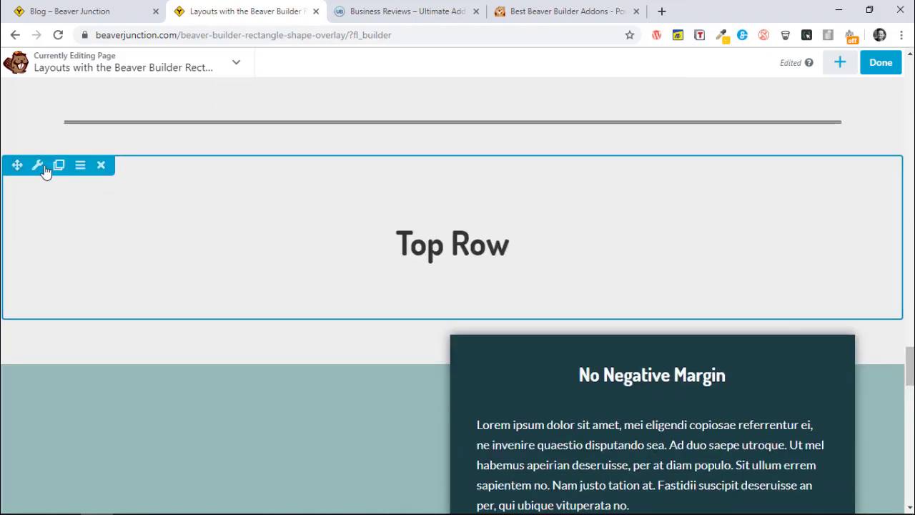
click(37, 167)
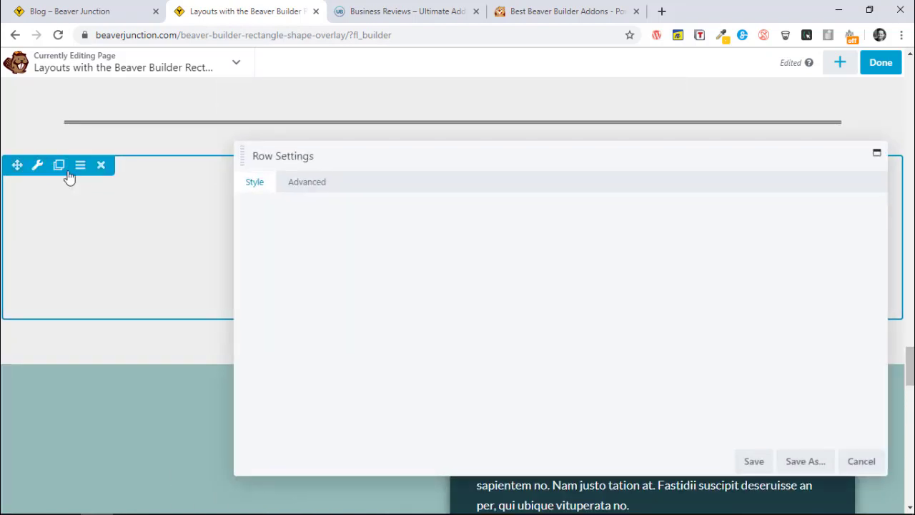
drag(883, 229, 886, 421)
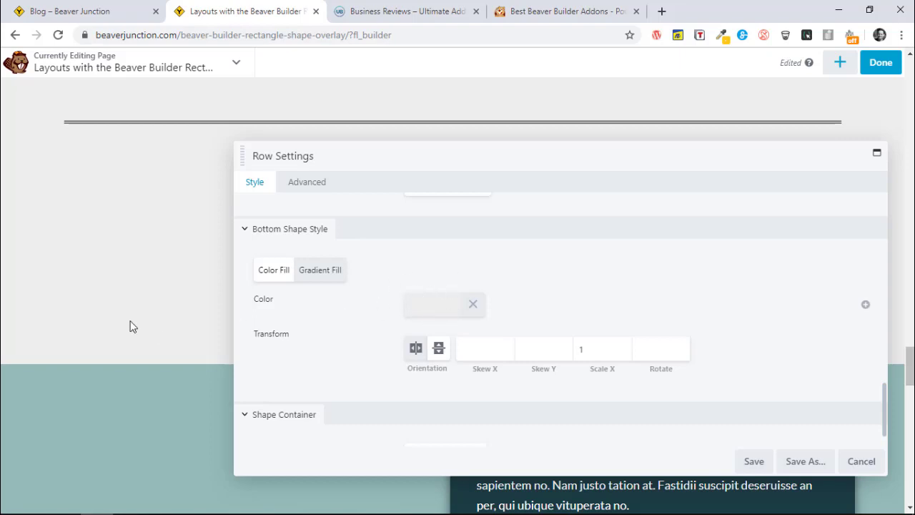
click(471, 302)
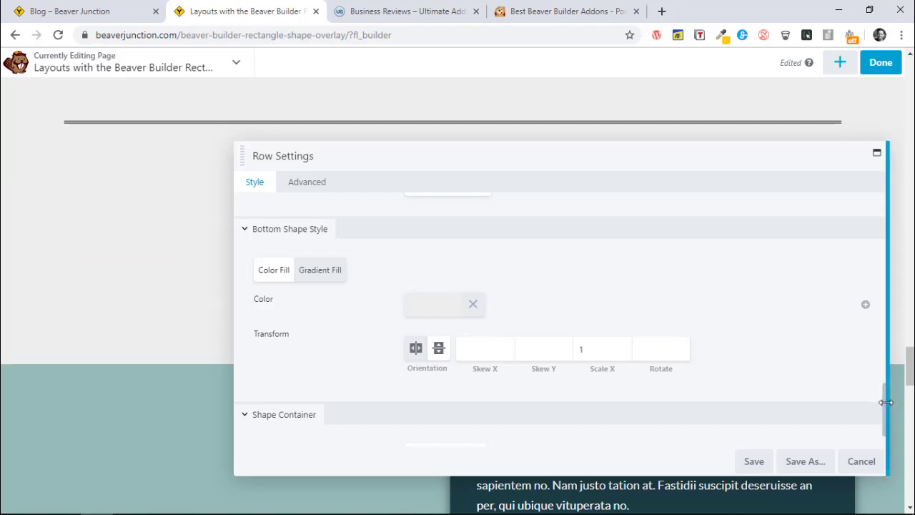
scroll(885, 412, up, 2)
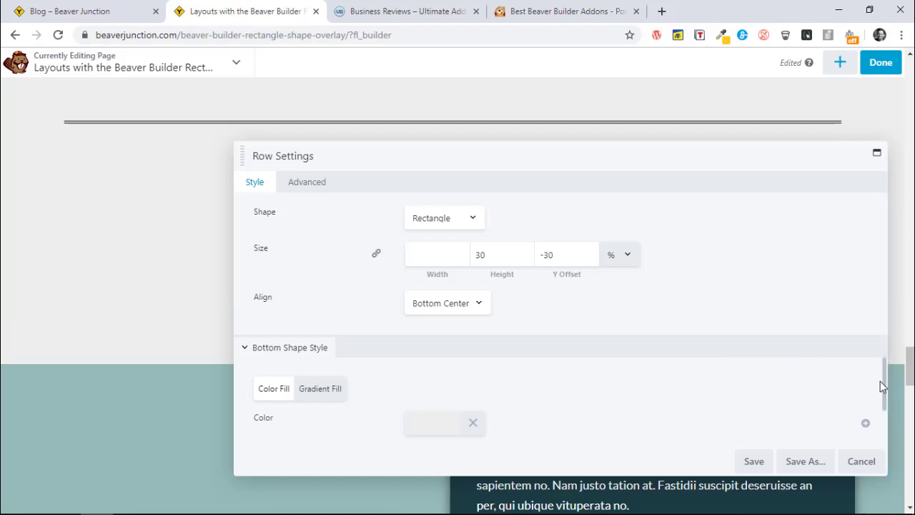
drag(883, 379, 886, 422)
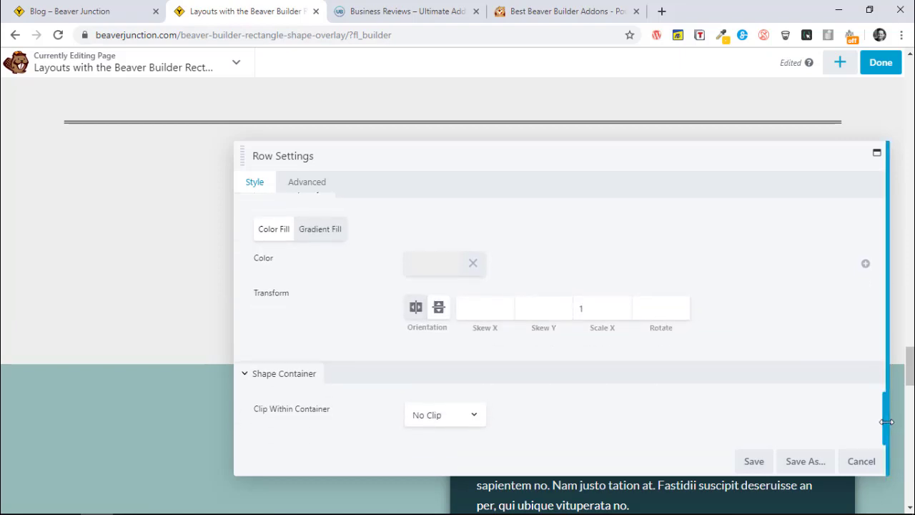
Try the Top Row's Clip Within Container option as Clip Contents and discard the change
click(476, 420)
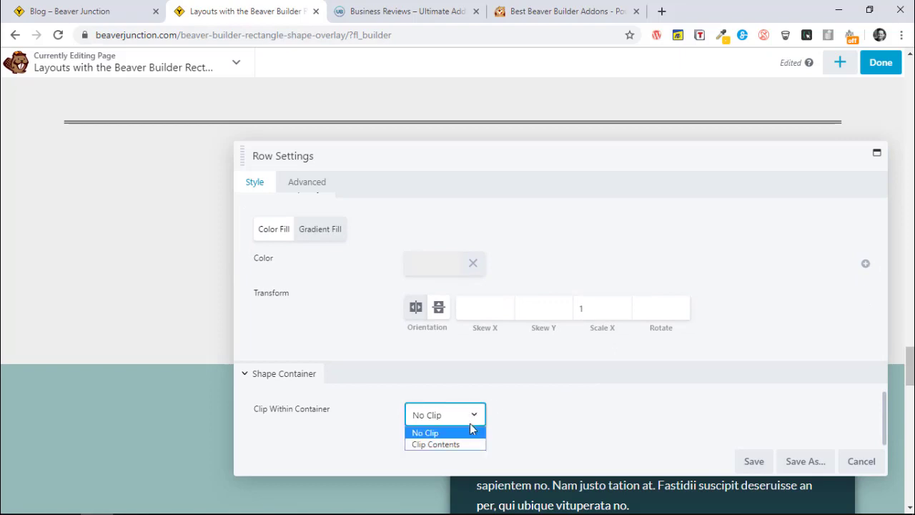
click(457, 445)
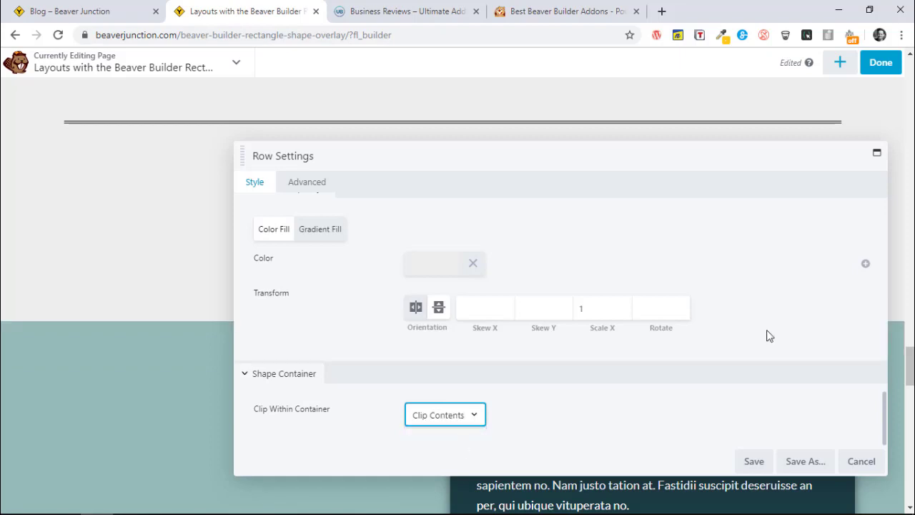
click(861, 462)
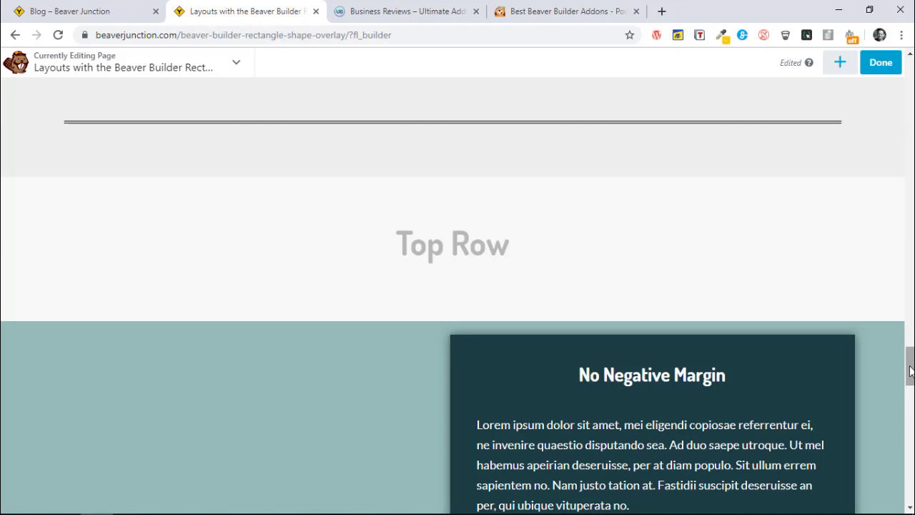
View the White and Black split-screen row, check the PowerPack Beaver Addons home page, and return to the layout page
drag(910, 366, 910, 427)
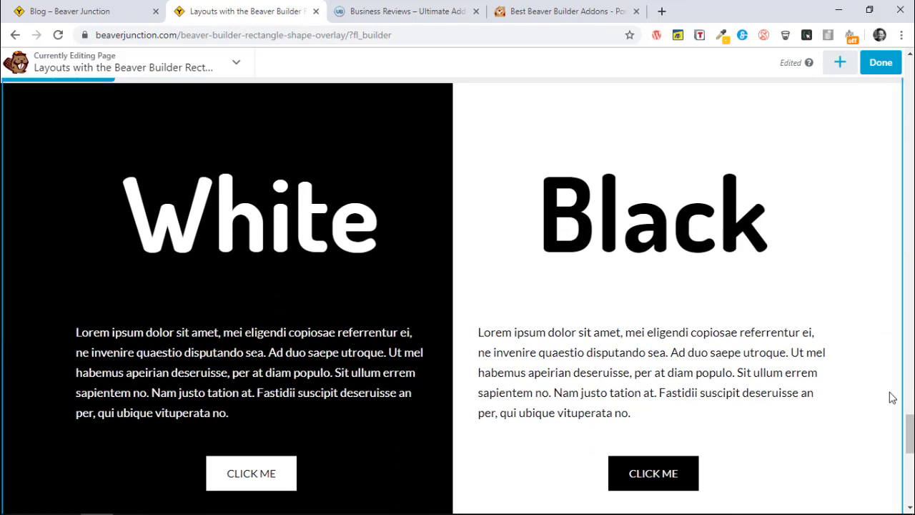
click(569, 10)
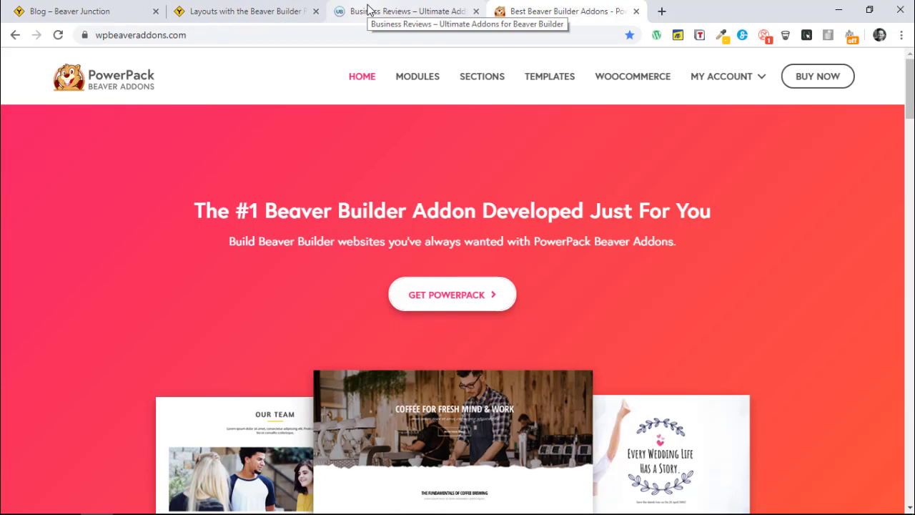
click(271, 14)
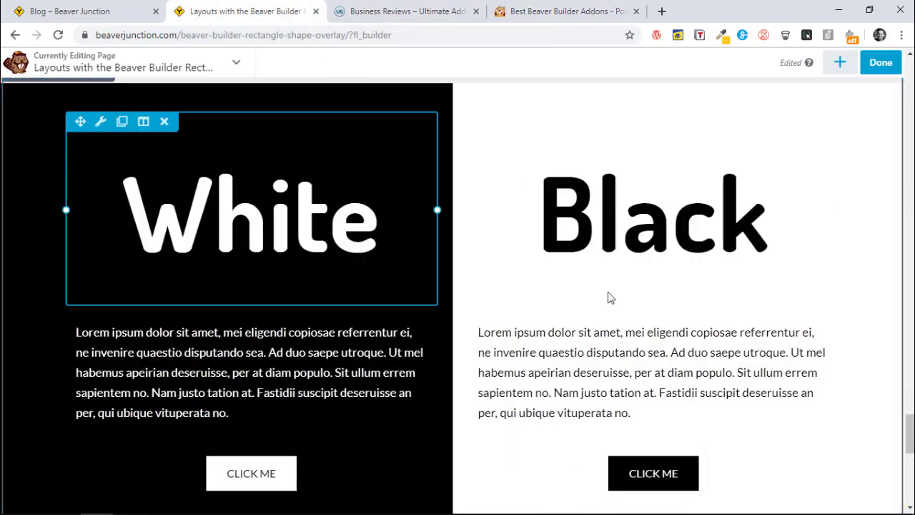
Examine the pictured Top Shape settings below the White and Black row, and revisit the Negative Margin columns and their lift effect CSS snippet
scroll(665, 292, down, 5)
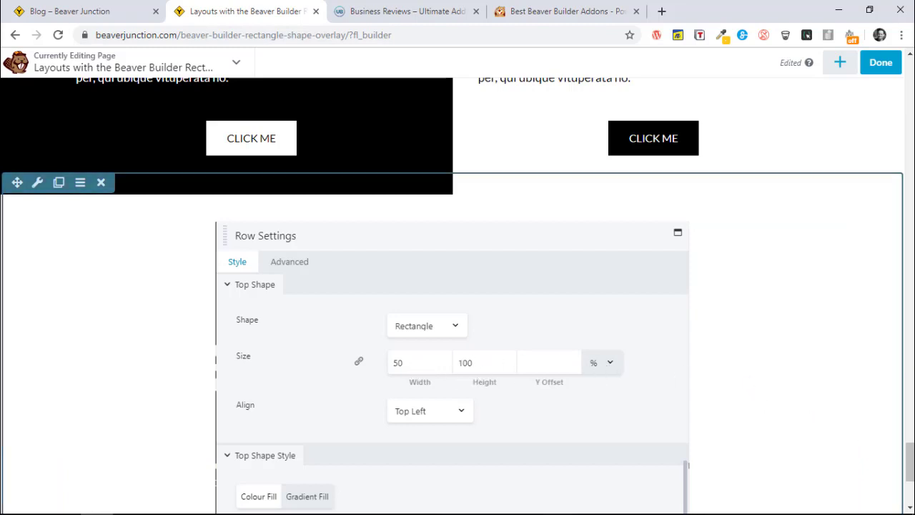
scroll(911, 460, down, 2)
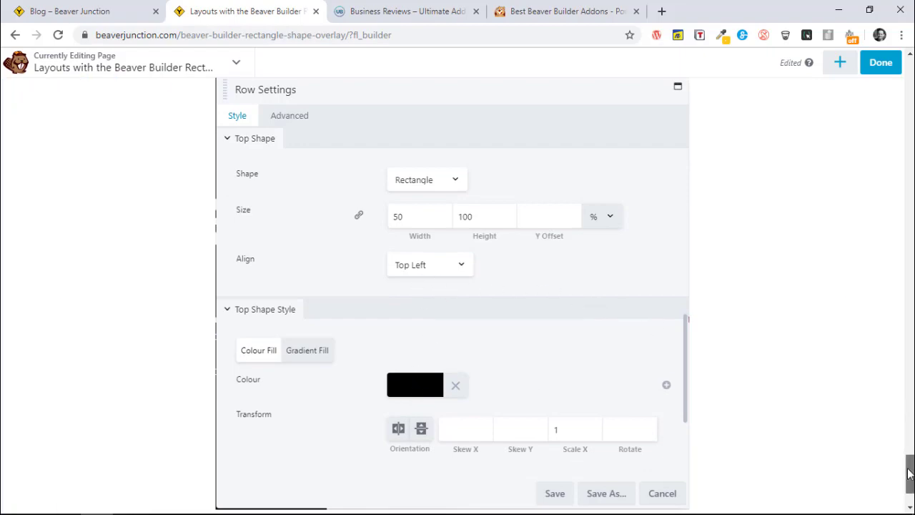
drag(909, 473, 888, 138)
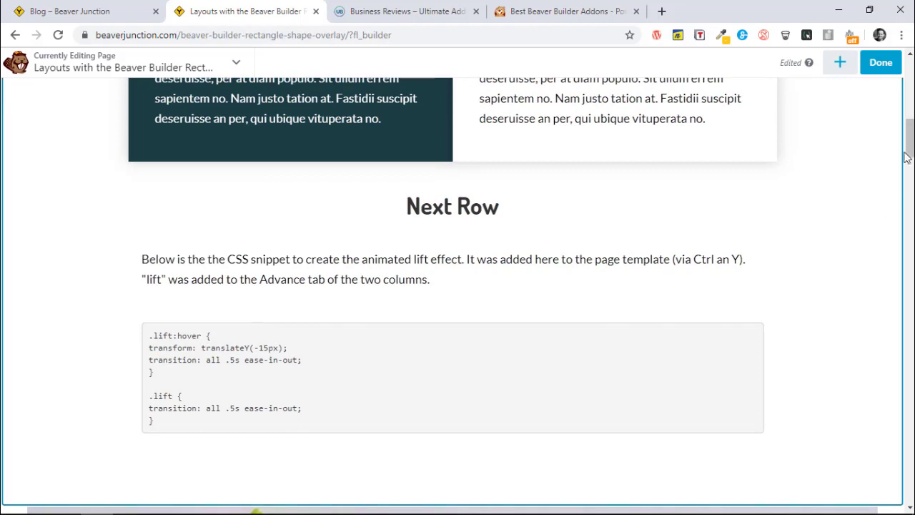
scroll(905, 157, up, 4)
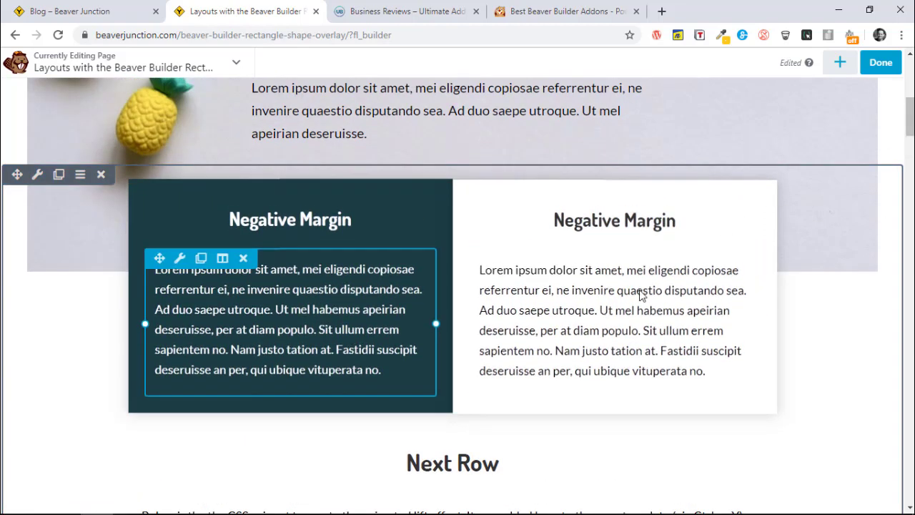
scroll(911, 158, down, 3)
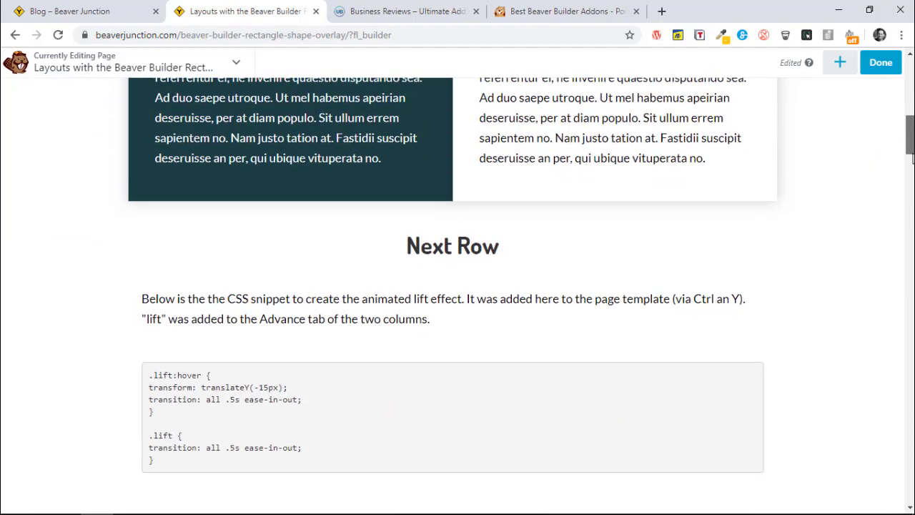
scroll(910, 159, down, 1)
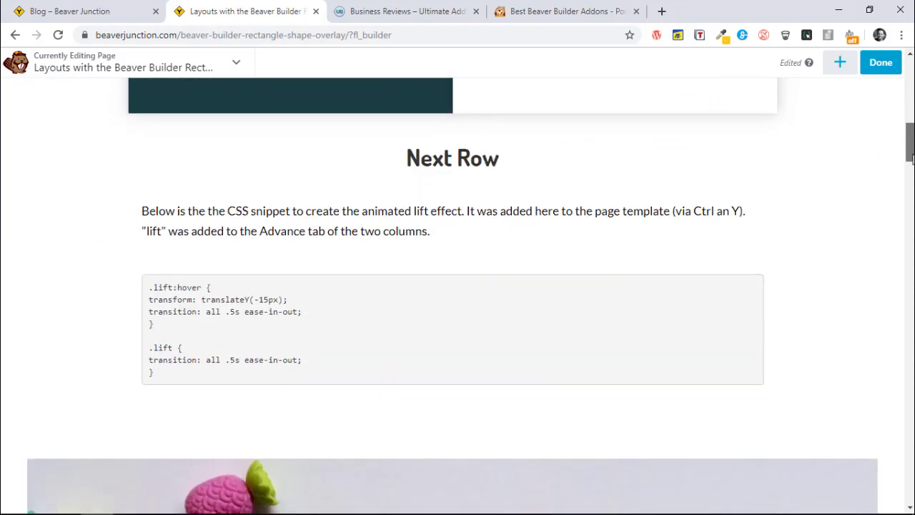